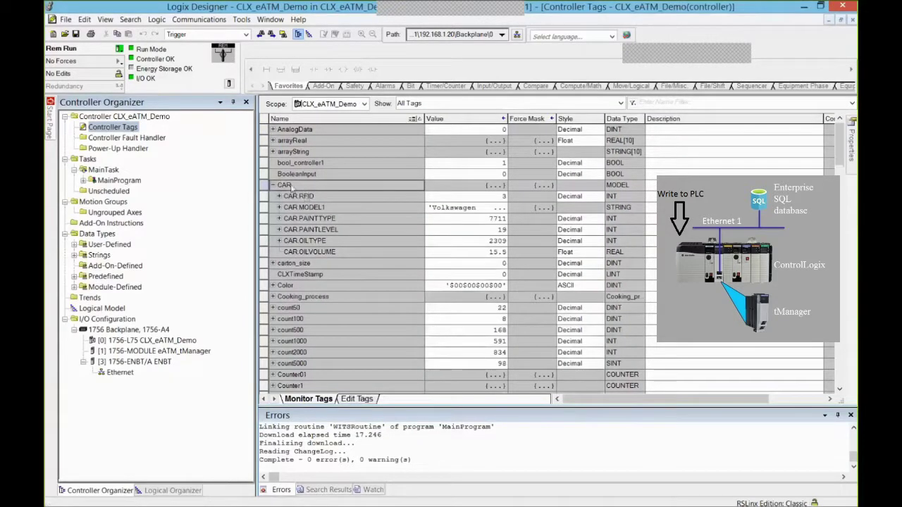
Begin editing the CAR.RFID value in the CLX_eATM_Demo controller tags.
{"action": "left_click", "coordinate": [489, 196]}
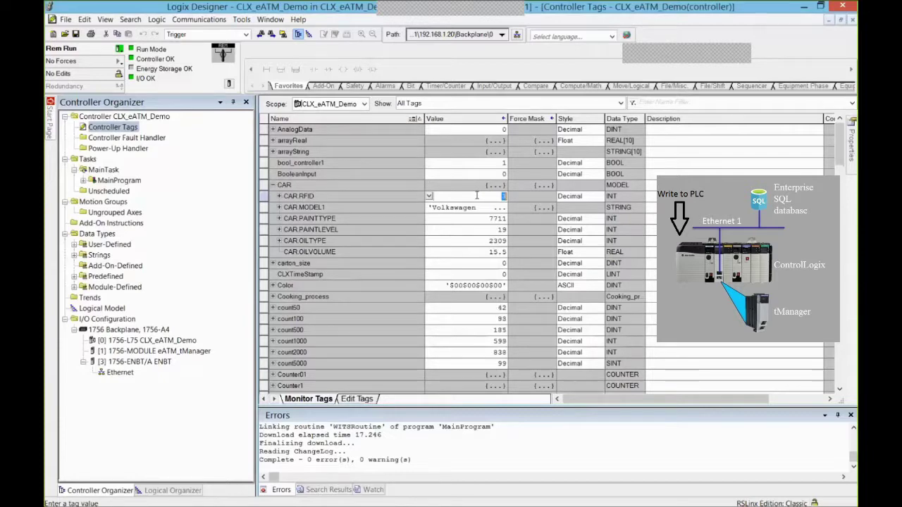
Run Select Top 1000 Rows on eatm.AUTO in SSMS to list the ten RFID-keyed car recipes.
{"action": "mouse_move", "coordinate": [236, 500]}
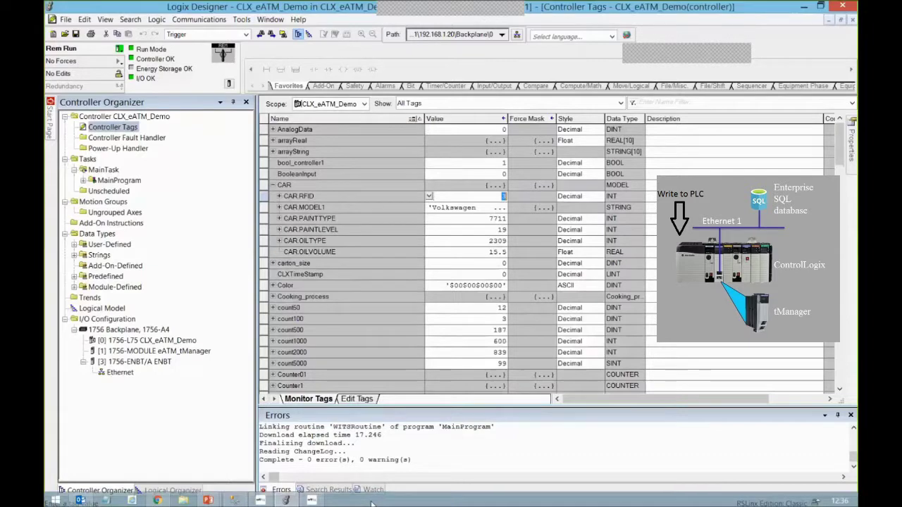
{"action": "left_click", "coordinate": [236, 501]}
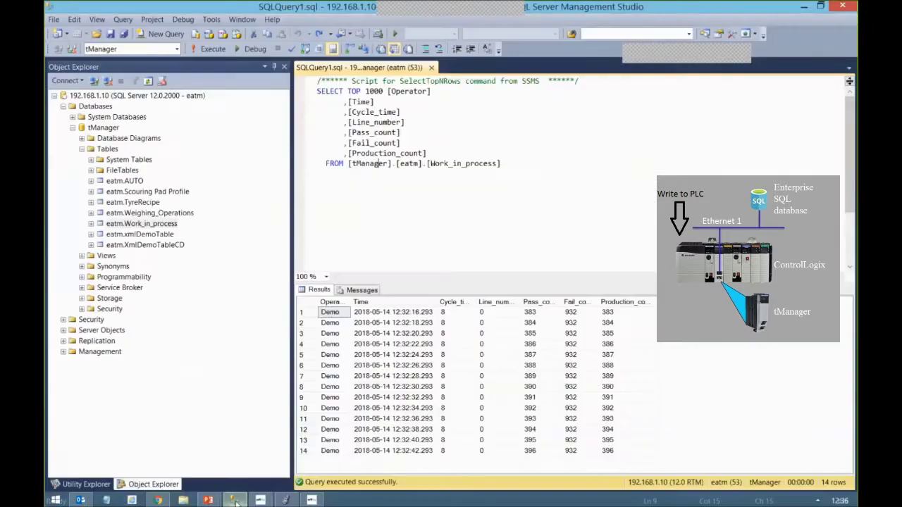
{"action": "right_click", "coordinate": [138, 185]}
{"action": "left_click", "coordinate": [189, 214]}
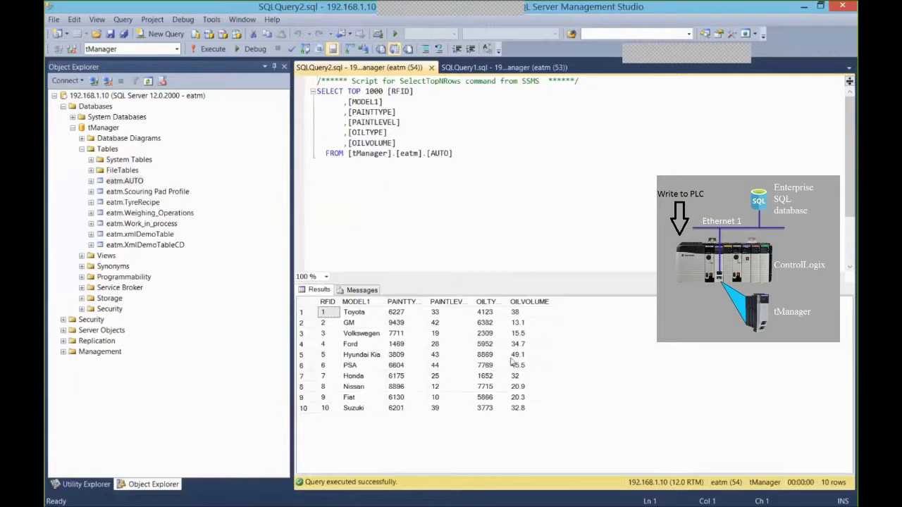
{"action": "mouse_move", "coordinate": [378, 500]}
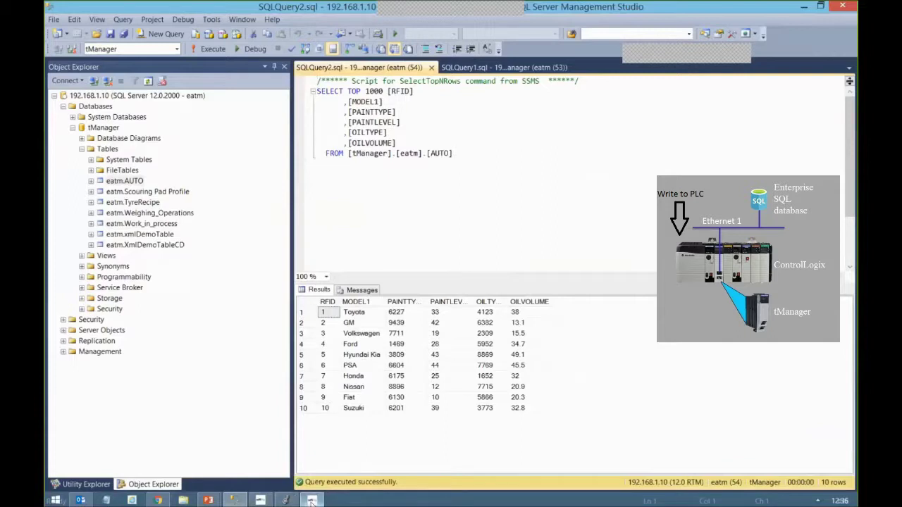
{"action": "left_click", "coordinate": [311, 500]}
Create a new SQL Select message path, Path_1, from the Path_Report context menu.
{"action": "left_click", "coordinate": [176, 241]}
{"action": "right_click", "coordinate": [176, 241]}
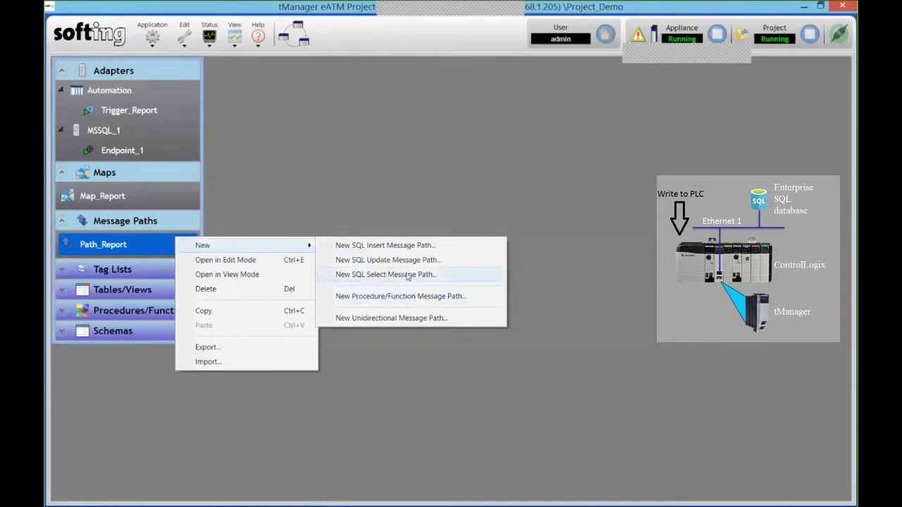
{"action": "left_click", "coordinate": [424, 277]}
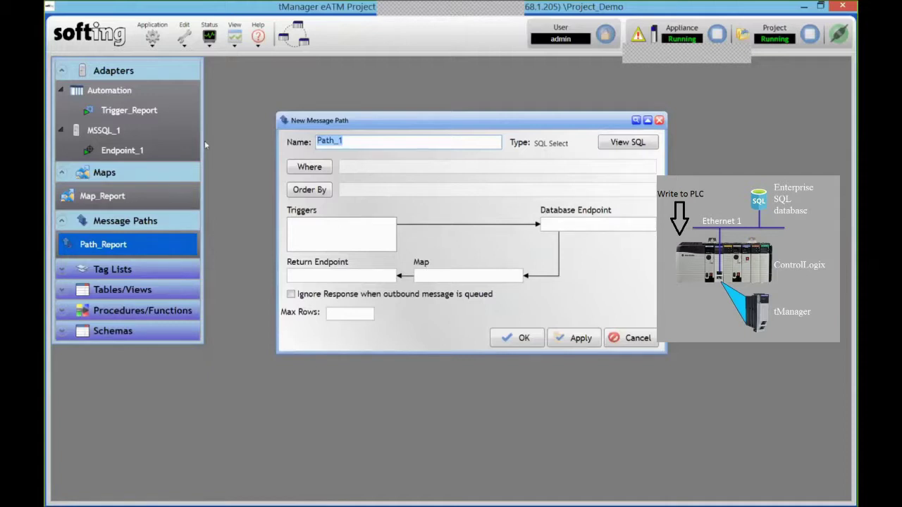
{"action": "left_click", "coordinate": [95, 83]}
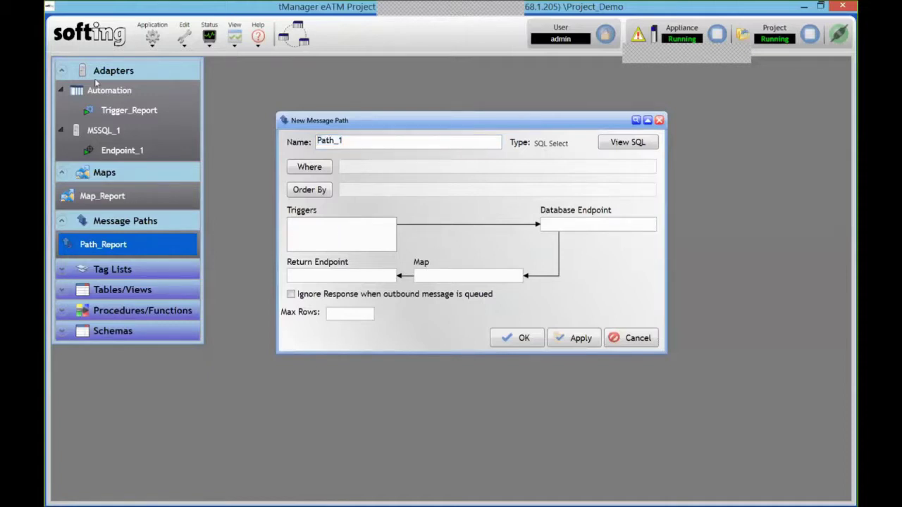
{"action": "right_click", "coordinate": [121, 89]}
Create a new Automation trigger whose variable is CLX_eATM_Demo\CAR.RFID from the PLC tag list.
{"action": "left_click", "coordinate": [157, 123]}
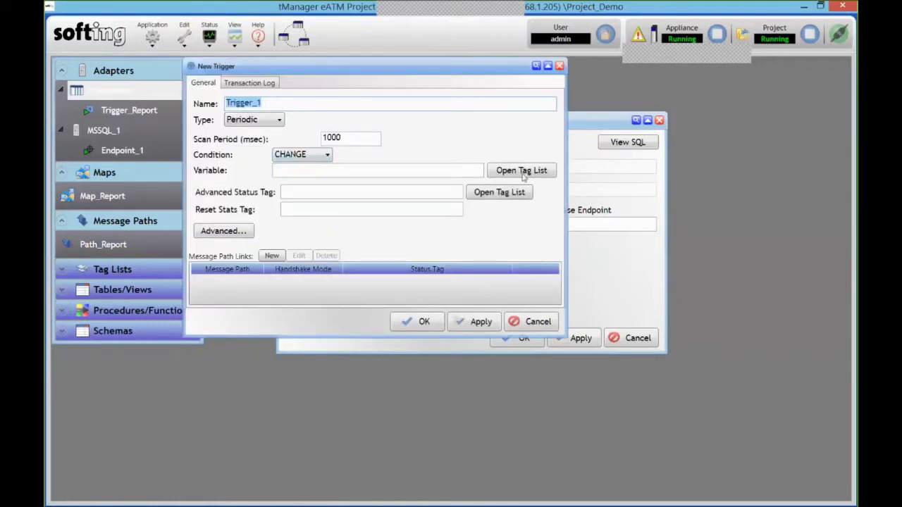
{"action": "left_click", "coordinate": [522, 170]}
{"action": "scroll", "coordinate": [87, 220], "scroll_direction": "up", "scroll_amount": 5}
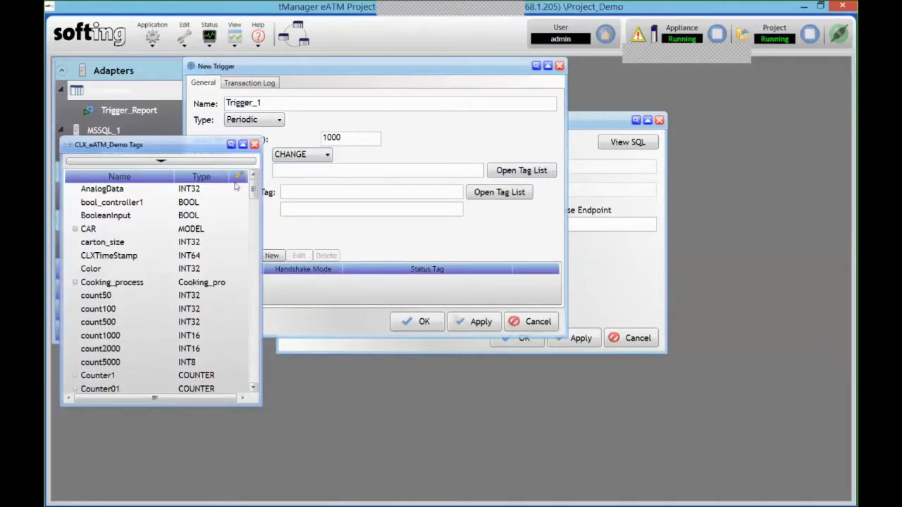
{"action": "left_click", "coordinate": [75, 229]}
{"action": "left_click_drag", "start_coordinate": [101, 242], "coordinate": [347, 172]}
{"action": "left_click", "coordinate": [144, 149]}
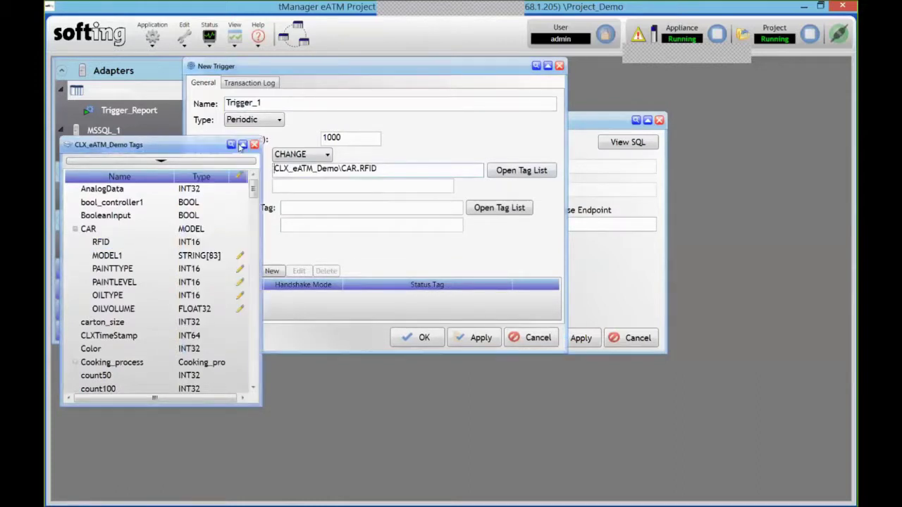
{"action": "left_click", "coordinate": [255, 145]}
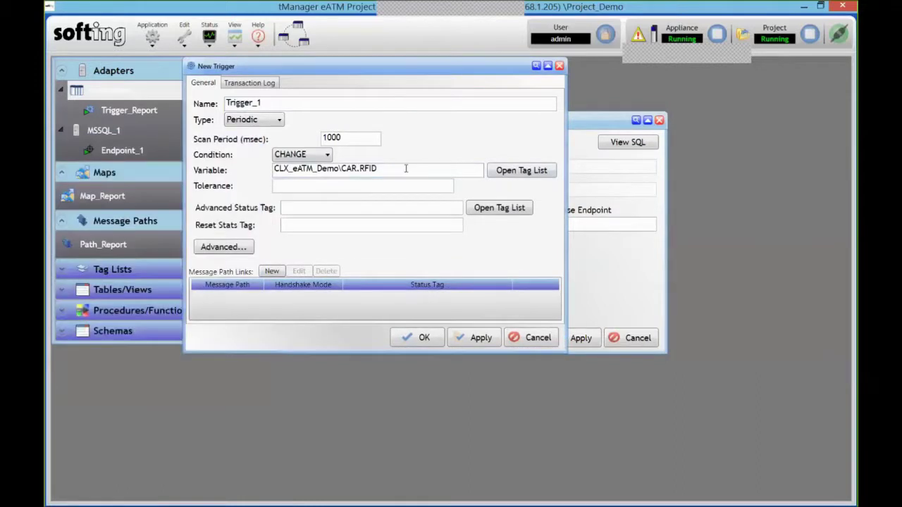
Rename the trigger to Trigger_Recipe and save it.
{"action": "left_click", "coordinate": [294, 106]}
{"action": "key", "text": "BackSpace"}
{"action": "type", "text": "Recipe"}
{"action": "left_click", "coordinate": [423, 337]}
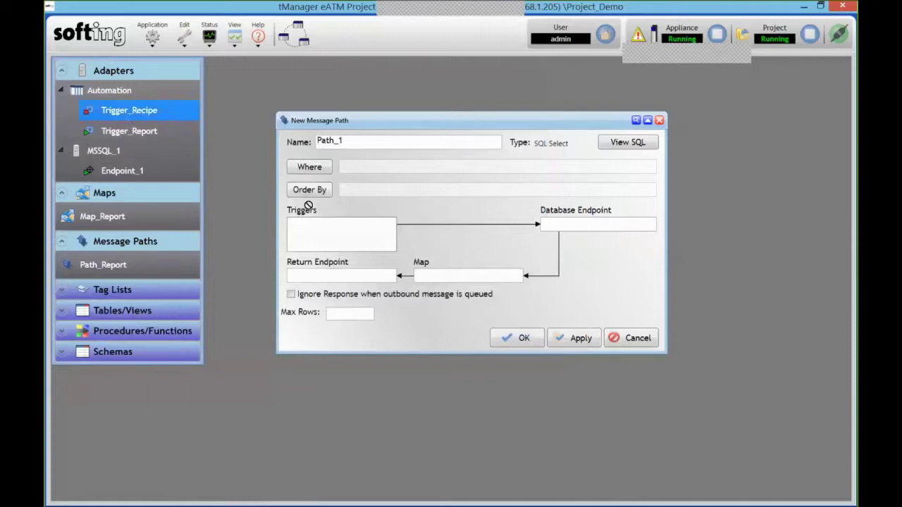
Assign Automation\Trigger_Recipe as the path trigger and MSSQL_1 Endpoint_1 as database endpoint.
{"action": "left_click_drag", "start_coordinate": [337, 235], "coordinate": [338, 233]}
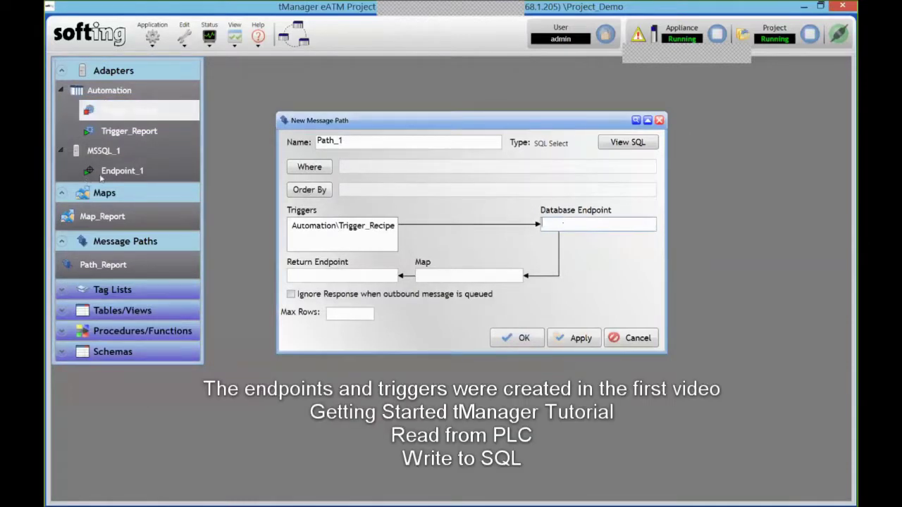
{"action": "left_click_drag", "start_coordinate": [104, 172], "coordinate": [562, 224]}
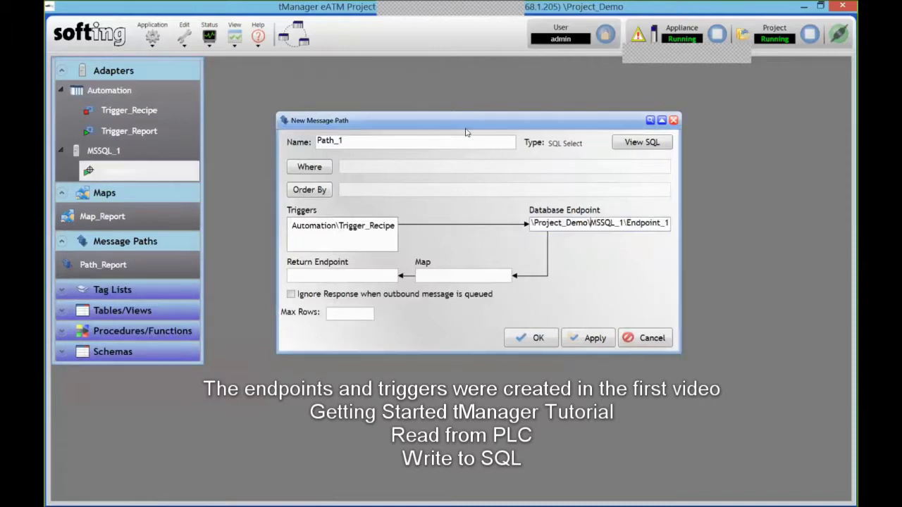
{"action": "left_click_drag", "start_coordinate": [487, 121], "coordinate": [535, 122]}
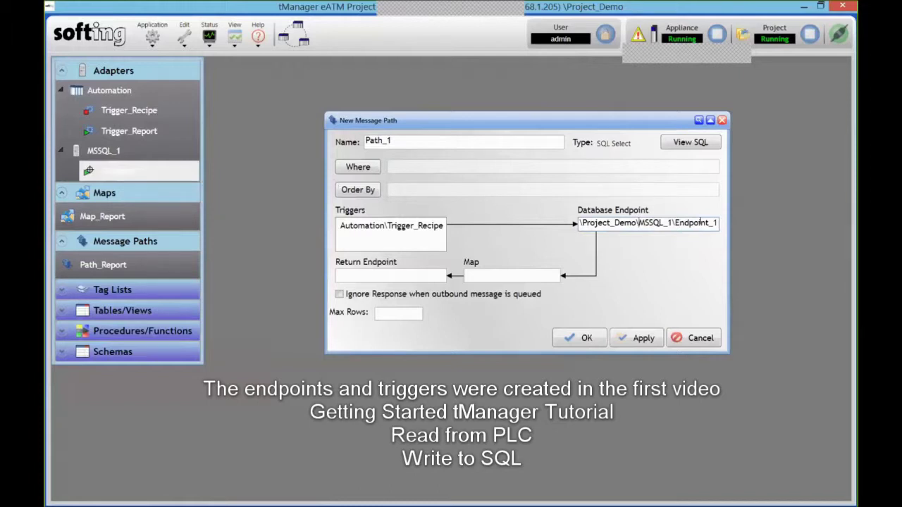
{"action": "left_click", "coordinate": [162, 219]}
Create a new unidirectional map with MSSQL_1 input schema and the eatm.AUTO table columns.
{"action": "right_click", "coordinate": [159, 219]}
{"action": "mouse_move", "coordinate": [225, 228]}
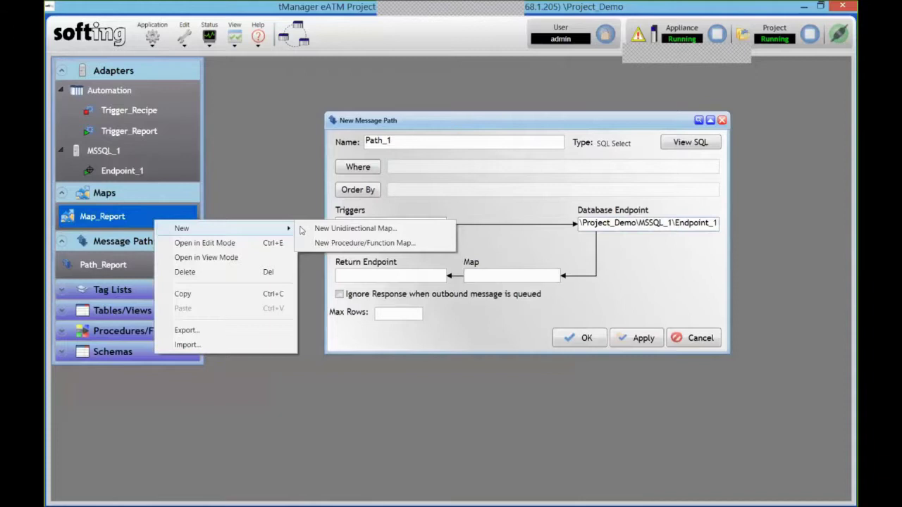
{"action": "left_click", "coordinate": [368, 222]}
{"action": "left_click_drag", "start_coordinate": [262, 78], "coordinate": [399, 113]}
{"action": "left_click", "coordinate": [380, 153]}
{"action": "left_click", "coordinate": [375, 180]}
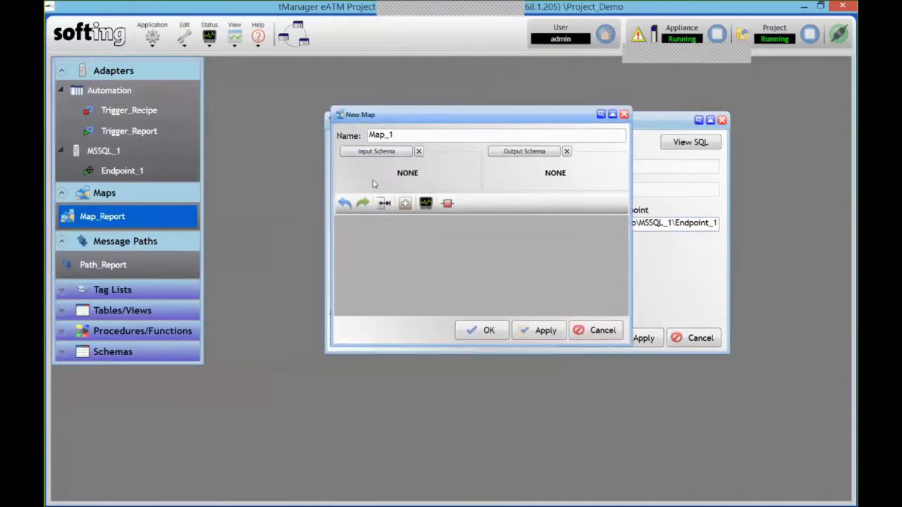
{"action": "left_click_drag", "start_coordinate": [703, 102], "coordinate": [163, 109]}
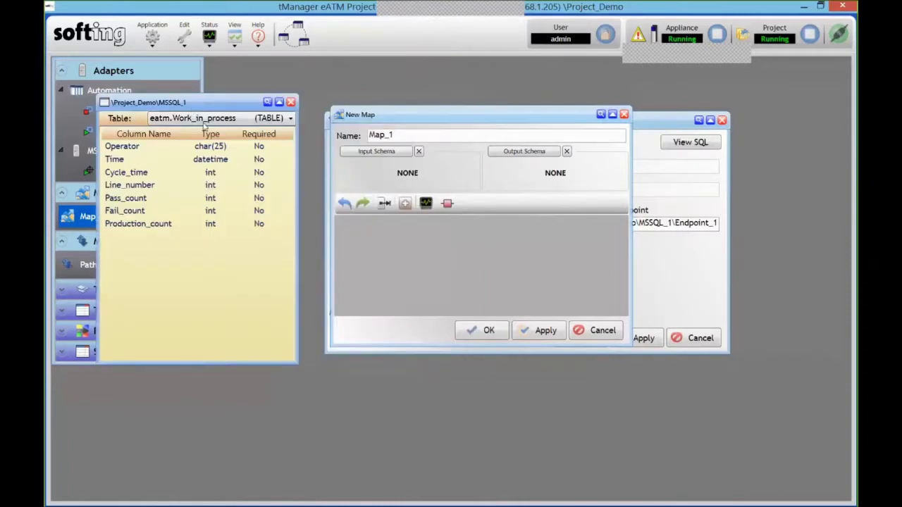
{"action": "left_click", "coordinate": [204, 120]}
{"action": "left_click", "coordinate": [177, 129]}
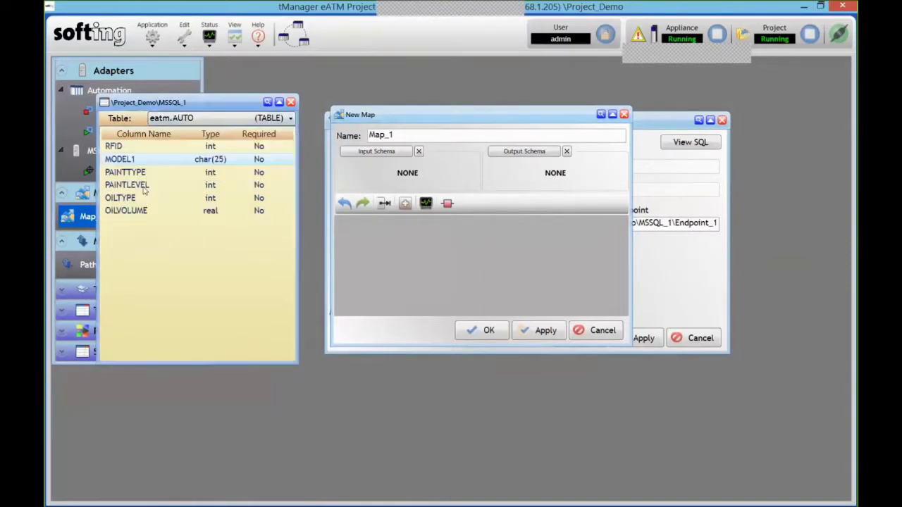
{"action": "left_click_drag", "start_coordinate": [149, 173], "coordinate": [367, 223]}
{"action": "left_click", "coordinate": [535, 310]}
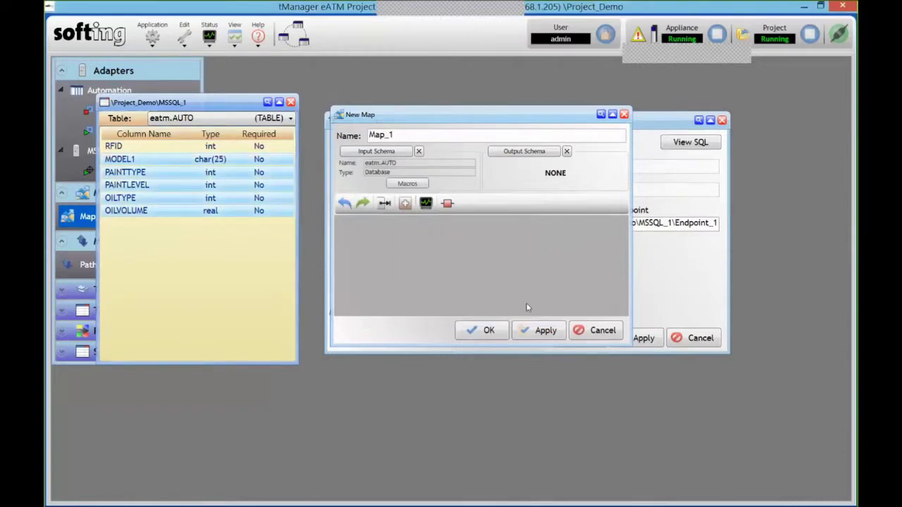
Set the PLC tags as output schema and add the CAR tags MODEL1 through OILVOLUME.
{"action": "left_click", "coordinate": [536, 152]}
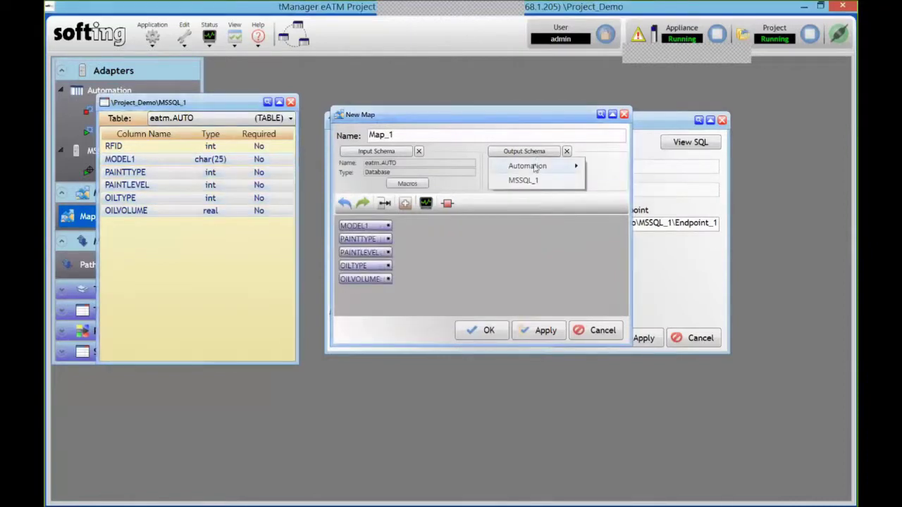
{"action": "mouse_move", "coordinate": [535, 172]}
{"action": "left_click", "coordinate": [615, 171]}
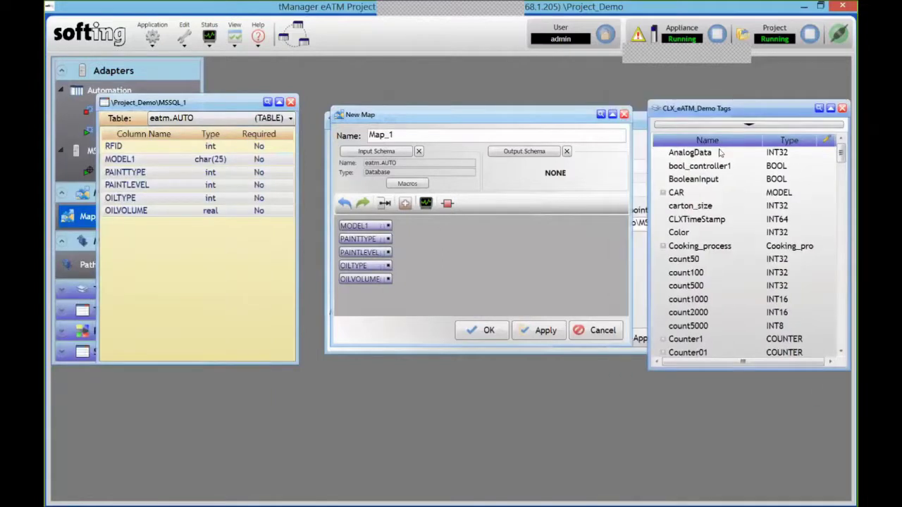
{"action": "left_click", "coordinate": [663, 192]}
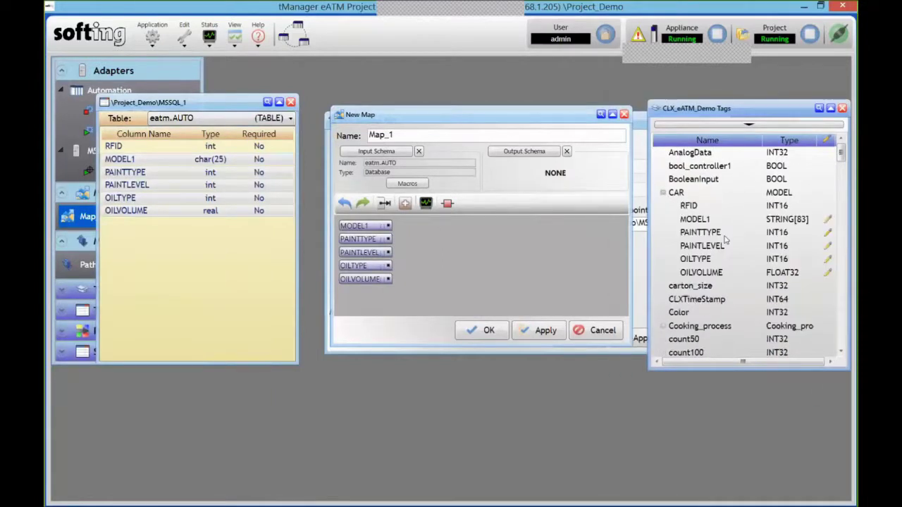
{"action": "left_click", "coordinate": [809, 222]}
{"action": "left_click", "coordinate": [699, 274], "text": "shift"}
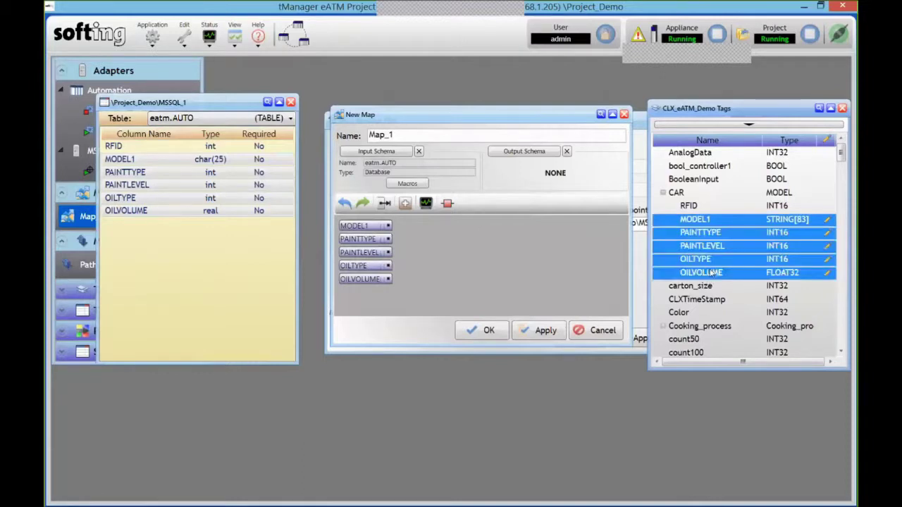
{"action": "right_click", "coordinate": [747, 233]}
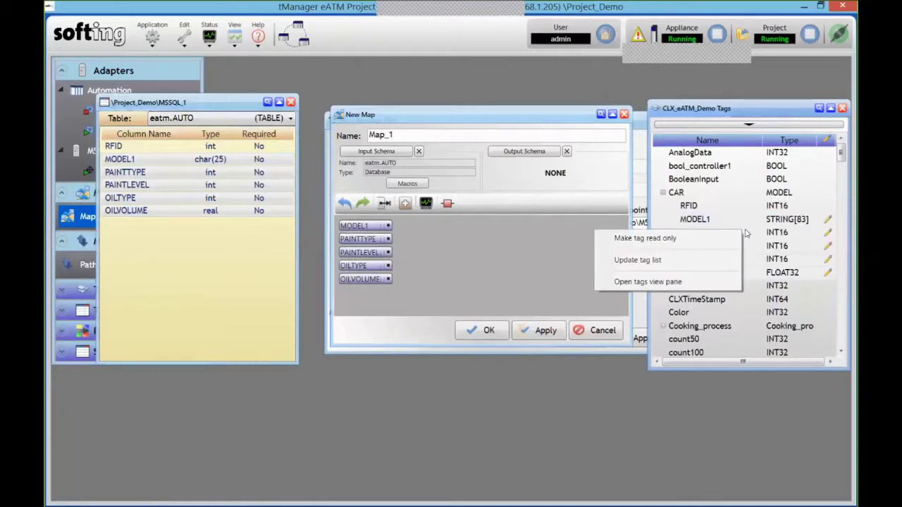
{"action": "left_click", "coordinate": [702, 241]}
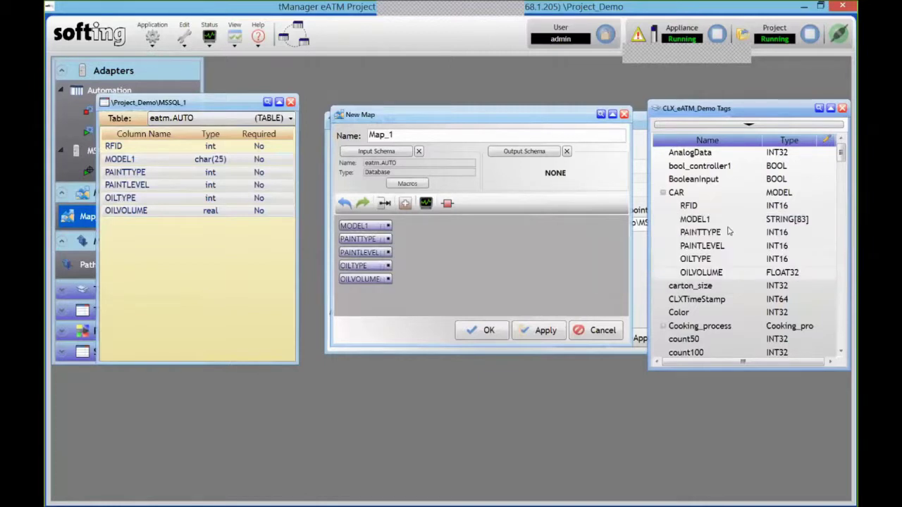
{"action": "right_click", "coordinate": [673, 229]}
{"action": "left_click", "coordinate": [634, 229]}
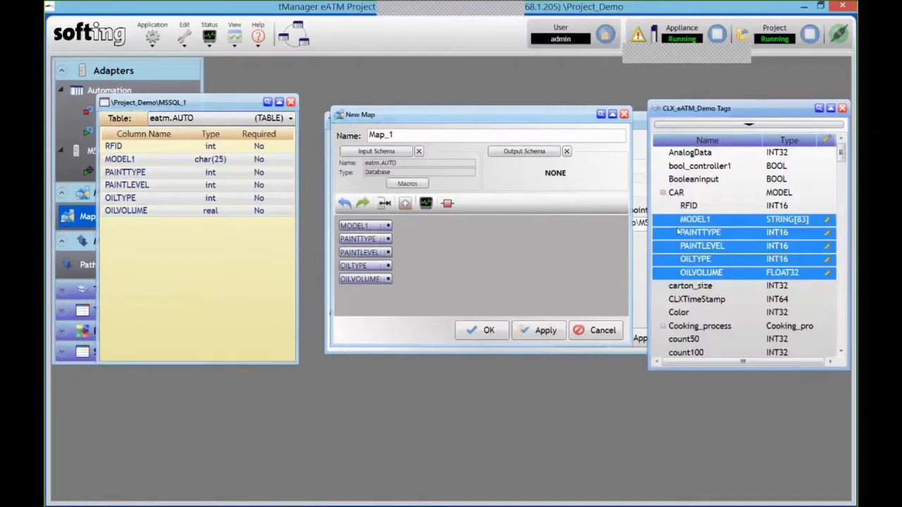
{"action": "mouse_move", "coordinate": [679, 233]}
{"action": "left_mouse_down"}
{"action": "mouse_move", "coordinate": [577, 218]}
{"action": "mouse_move", "coordinate": [582, 224]}
{"action": "left_mouse_up"}
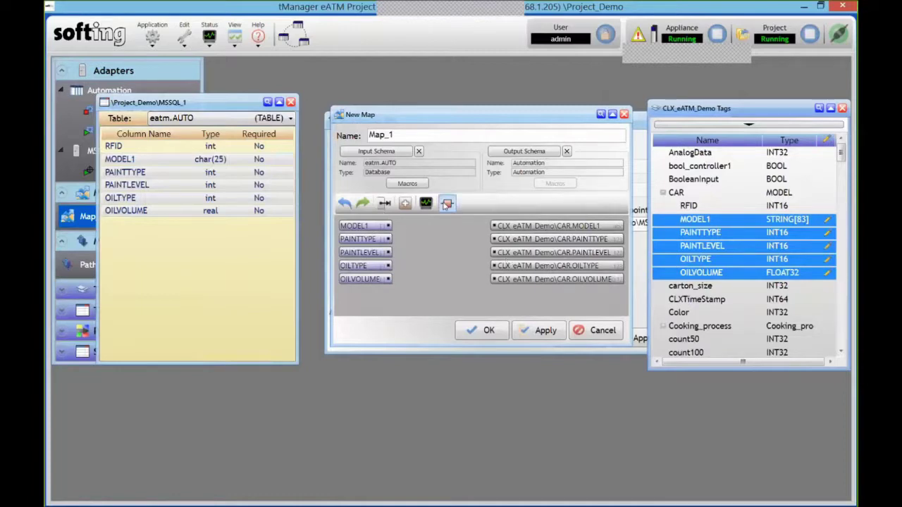
Auto-map matching columns to tags, accept the conversion warnings, and name the map Map_Recipe.
{"action": "left_click", "coordinate": [384, 203]}
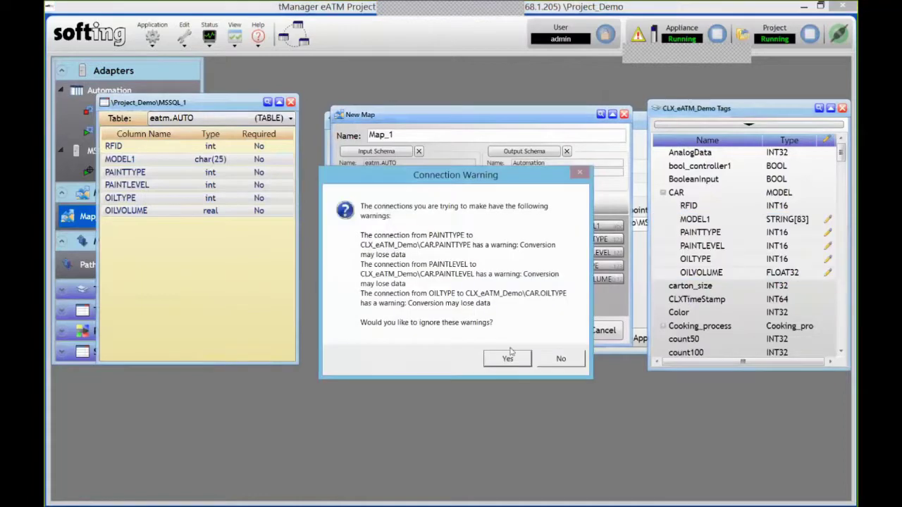
{"action": "left_click", "coordinate": [509, 357]}
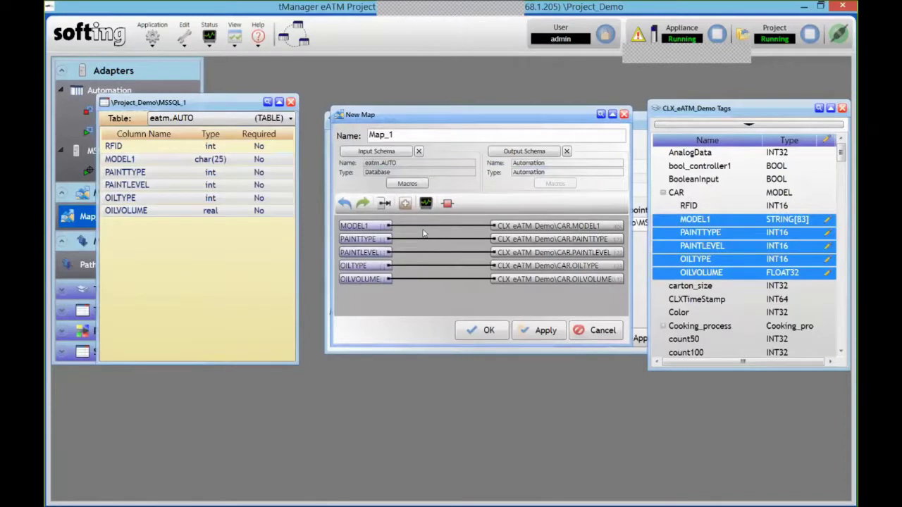
{"action": "left_click", "coordinate": [420, 135]}
{"action": "key", "text": "BackSpace"}
{"action": "type", "text": "Recipe"}
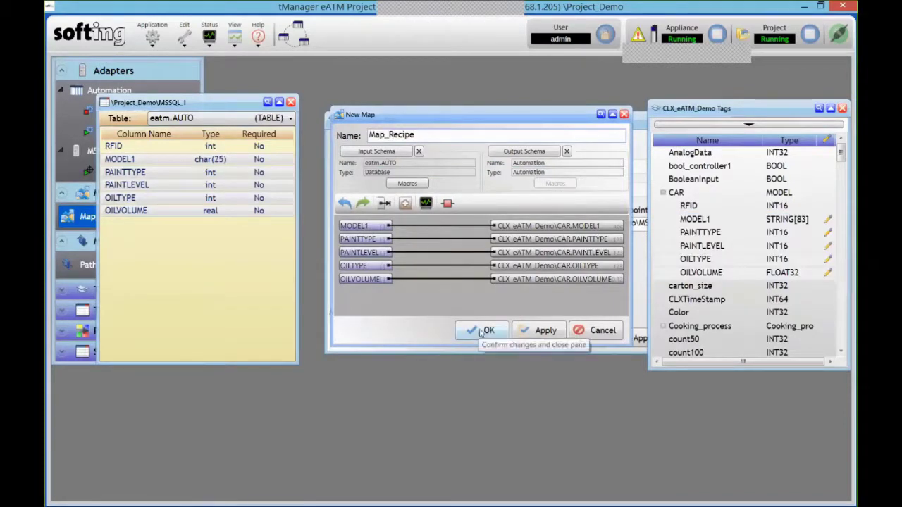
View the input macros, then close the eatm.AUTO table window.
{"action": "left_click", "coordinate": [414, 185]}
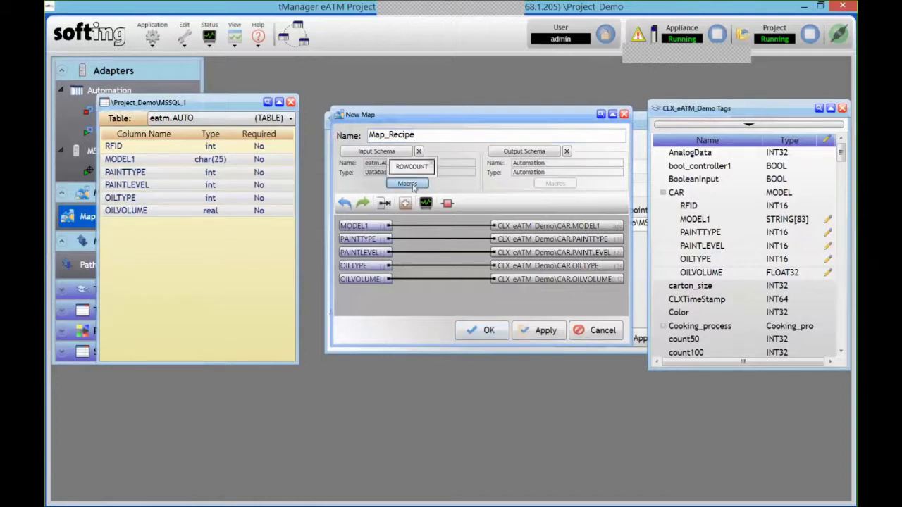
{"action": "left_click", "coordinate": [290, 103]}
Save Map_Recipe, set Max Rows to 1, and assign Map_Recipe as the path's map.
{"action": "left_click", "coordinate": [489, 331]}
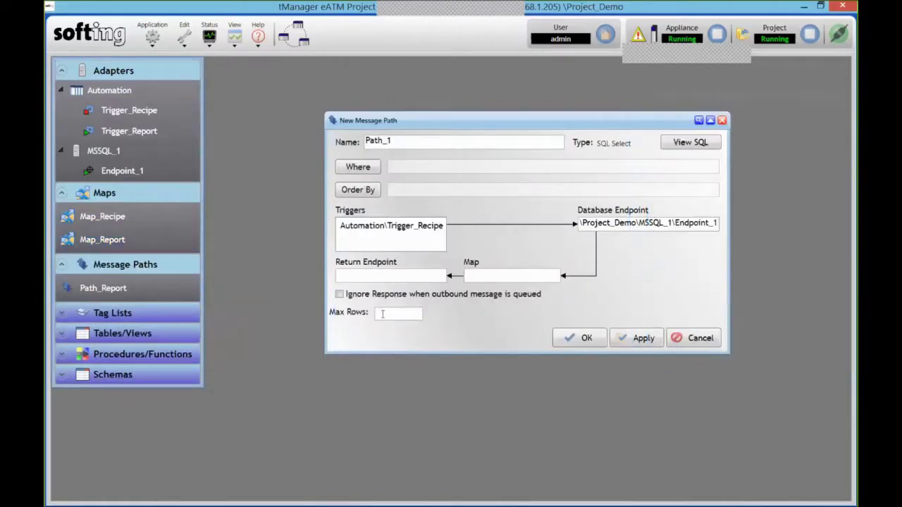
{"action": "left_click", "coordinate": [394, 314]}
{"action": "type", "text": "1"}
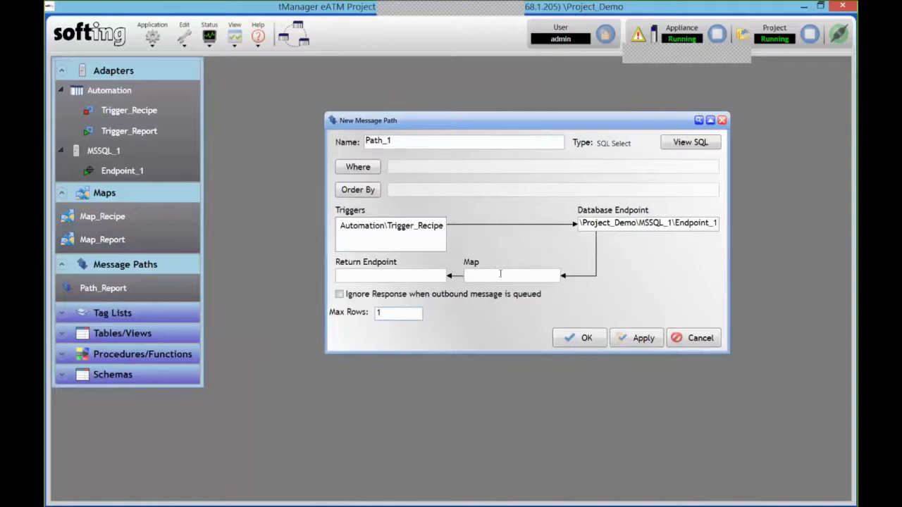
{"action": "left_click_drag", "start_coordinate": [106, 219], "coordinate": [497, 273]}
Create a new Automation endpoint and set it as the path's return endpoint.
{"action": "right_click", "coordinate": [119, 91]}
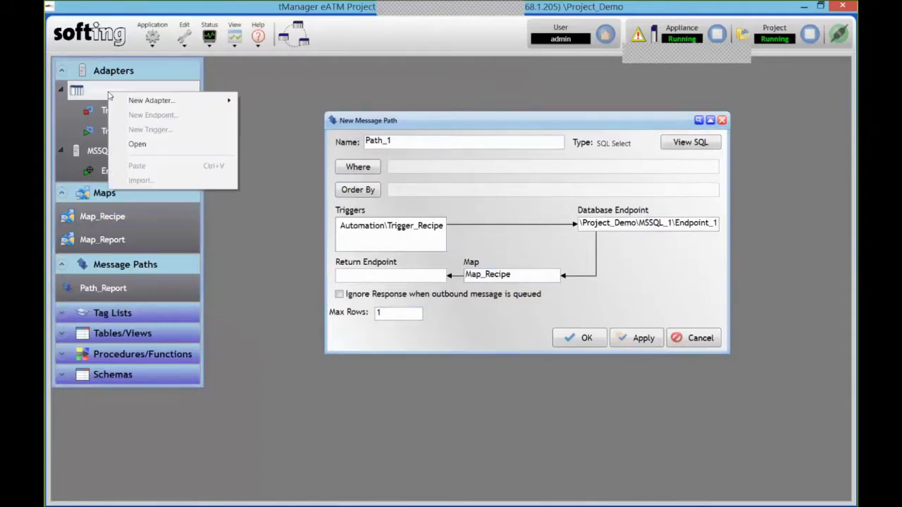
{"action": "left_click", "coordinate": [138, 113]}
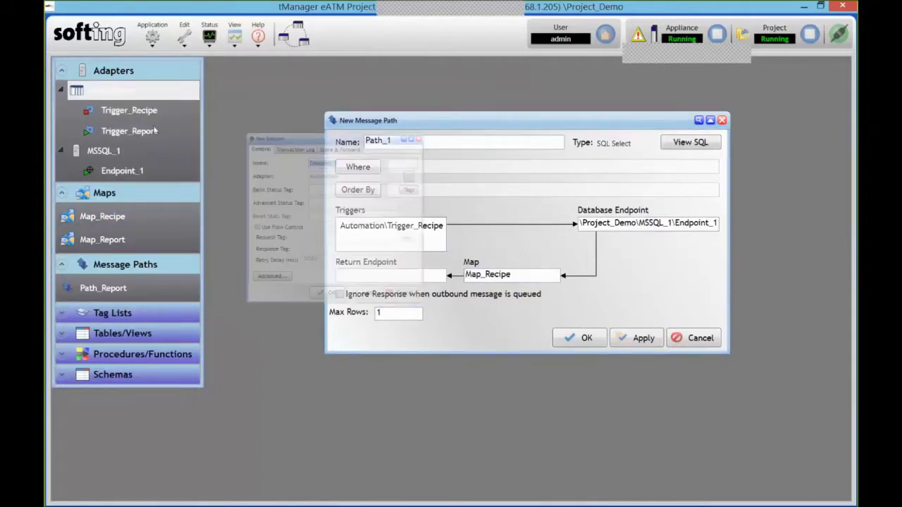
{"action": "left_click", "coordinate": [328, 336]}
{"action": "left_click_drag", "start_coordinate": [138, 116], "coordinate": [357, 276]}
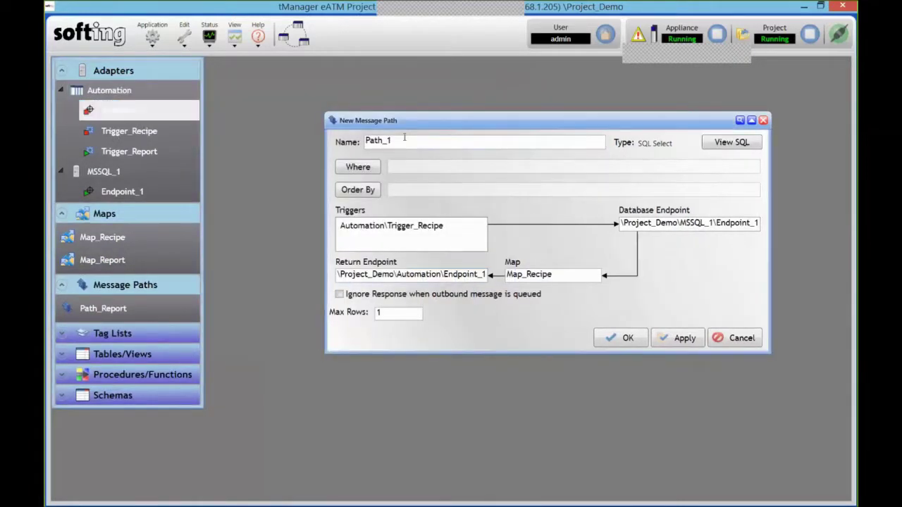
Build the WHERE condition RFID = CLX_eATM_Demo\CAR.RFID from the DB schema and tag list.
{"action": "left_click", "coordinate": [359, 168]}
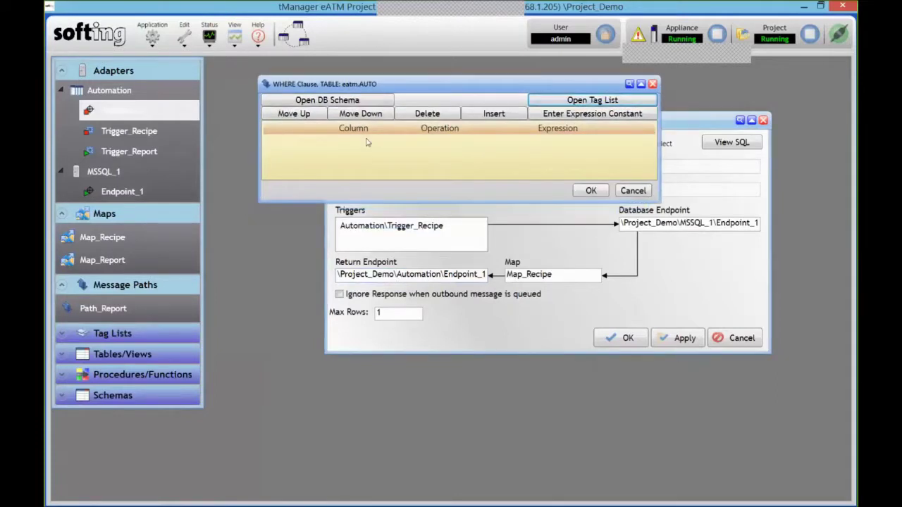
{"action": "left_click", "coordinate": [341, 102]}
{"action": "left_click_drag", "start_coordinate": [237, 146], "coordinate": [322, 144]}
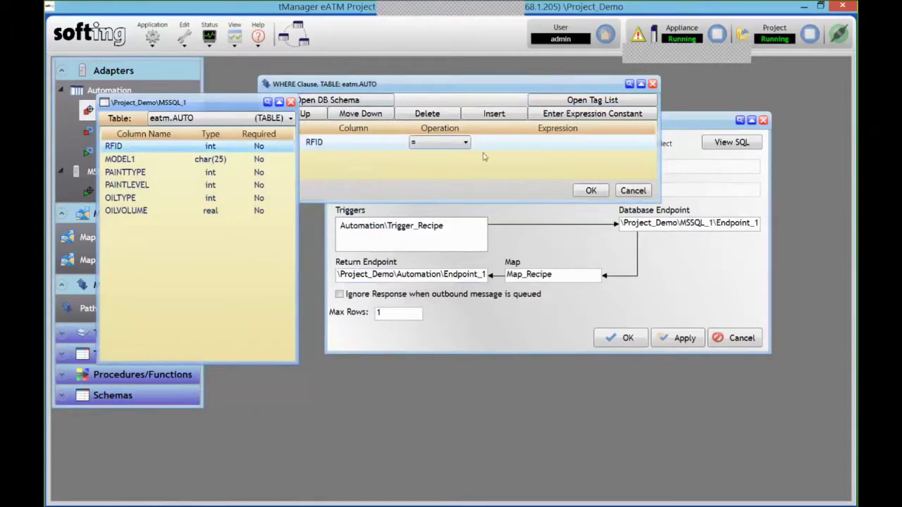
{"action": "left_click", "coordinate": [563, 102]}
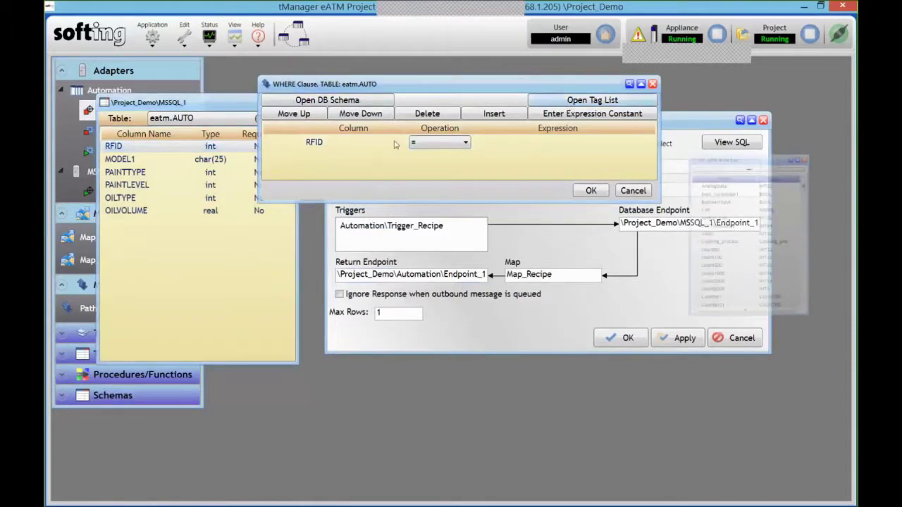
{"action": "left_click", "coordinate": [662, 192]}
{"action": "left_click_drag", "start_coordinate": [688, 205], "coordinate": [587, 149]}
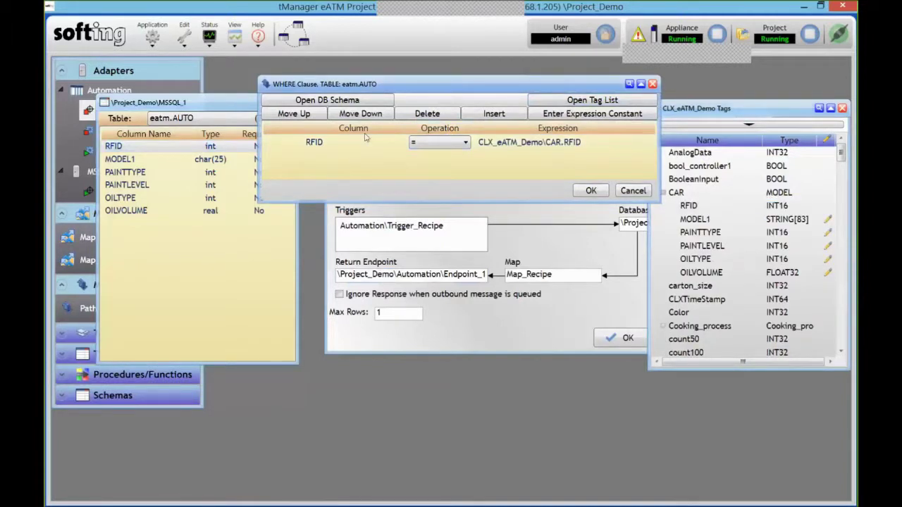
Add an extra AND condition row, inspect its options, then delete it.
{"action": "left_click", "coordinate": [494, 114]}
{"action": "left_click", "coordinate": [293, 159]}
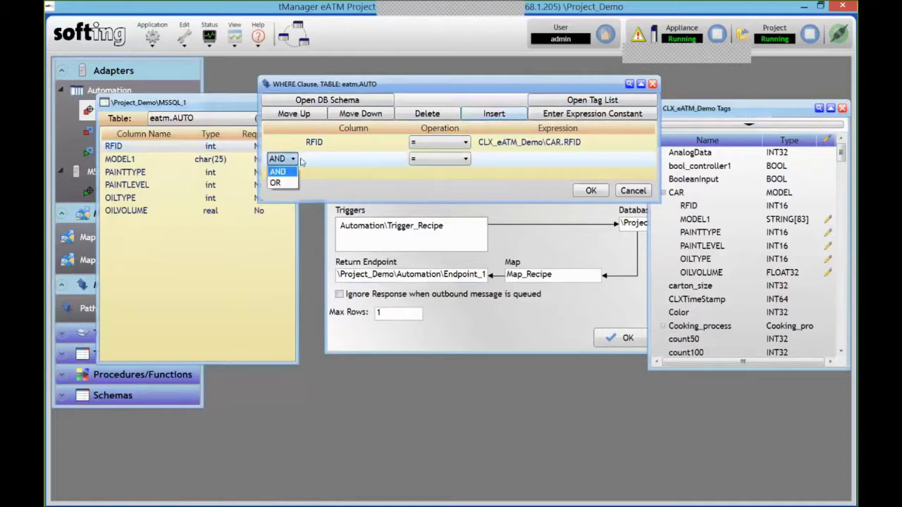
{"action": "left_click", "coordinate": [454, 160]}
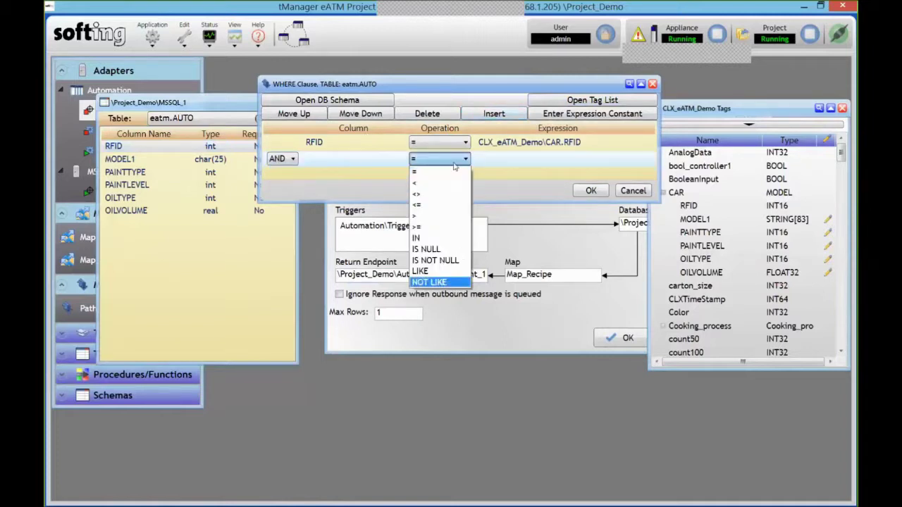
{"action": "left_click", "coordinate": [368, 162]}
{"action": "left_click", "coordinate": [424, 113]}
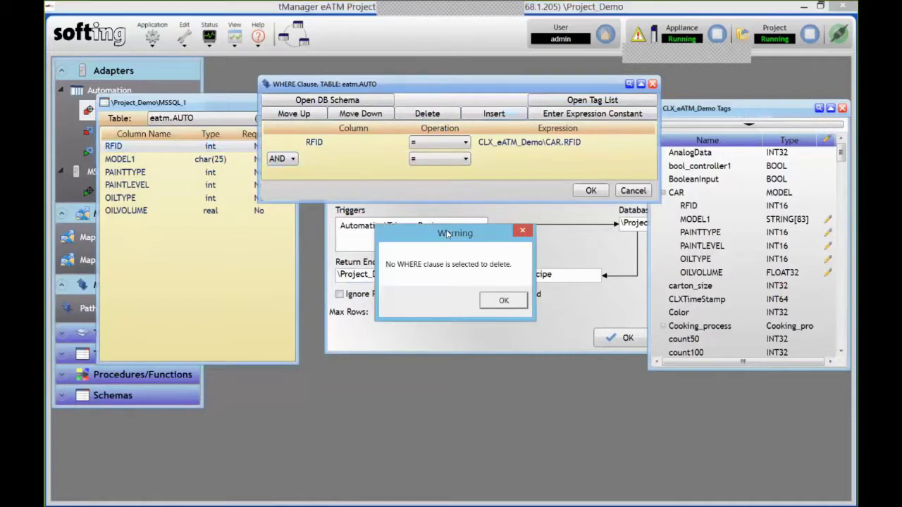
{"action": "left_click", "coordinate": [506, 301]}
{"action": "left_click", "coordinate": [317, 161]}
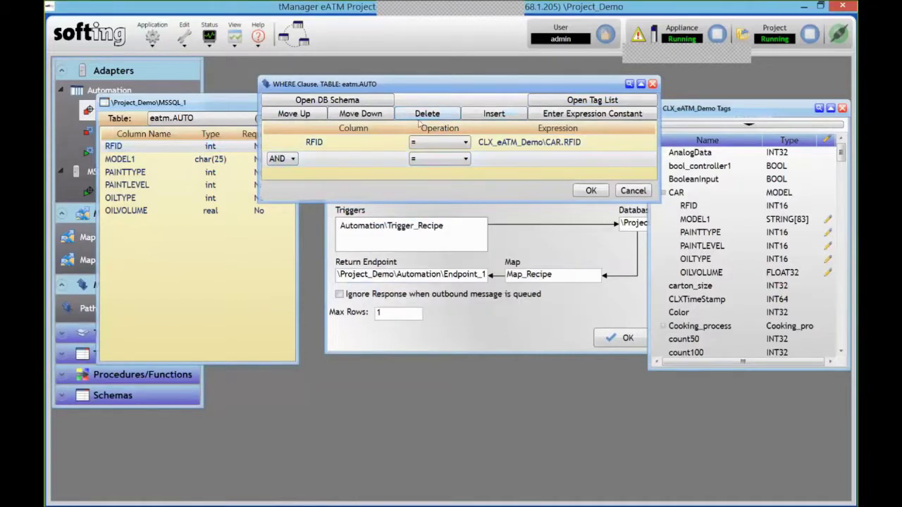
{"action": "left_click", "coordinate": [427, 114]}
{"action": "left_click", "coordinate": [486, 304]}
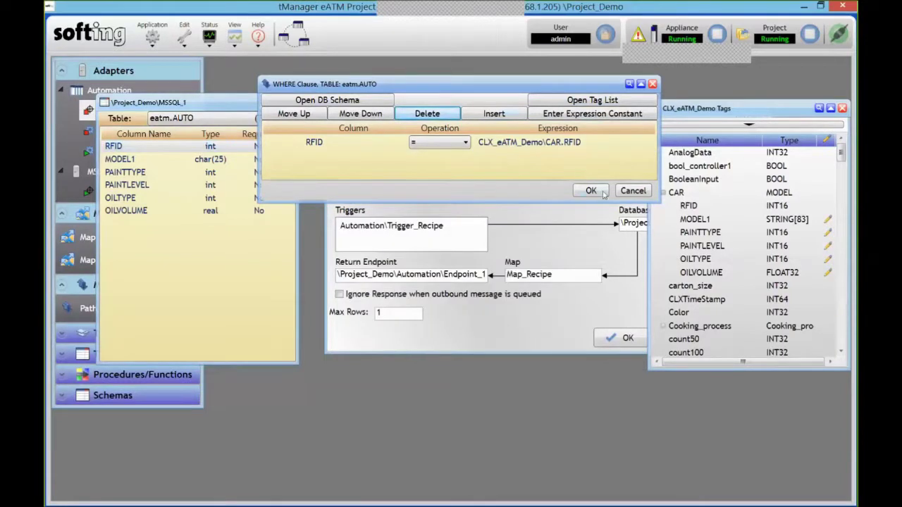
Accept the WHERE condition, rename the path to Path_Recipe, and save it.
{"action": "left_click", "coordinate": [592, 191]}
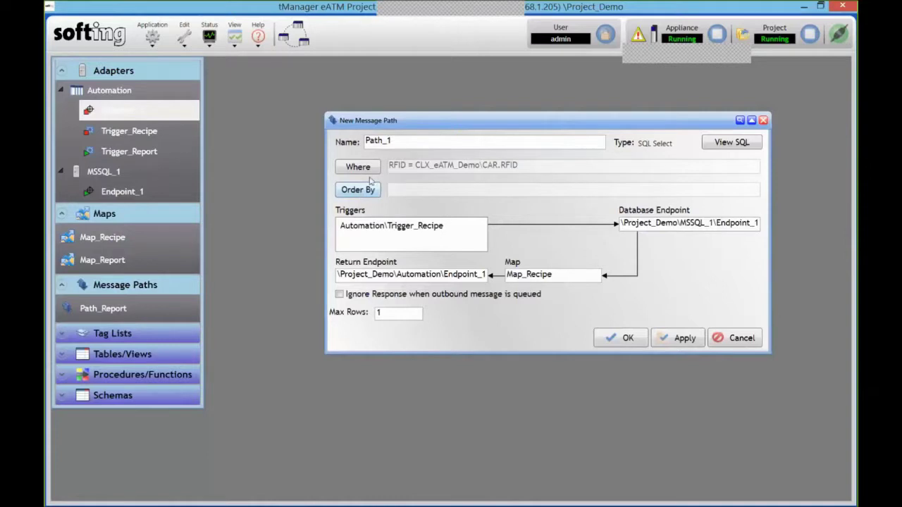
{"action": "key", "text": "BackSpace"}
{"action": "type", "text": "Recipe"}
{"action": "left_click", "coordinate": [628, 339]}
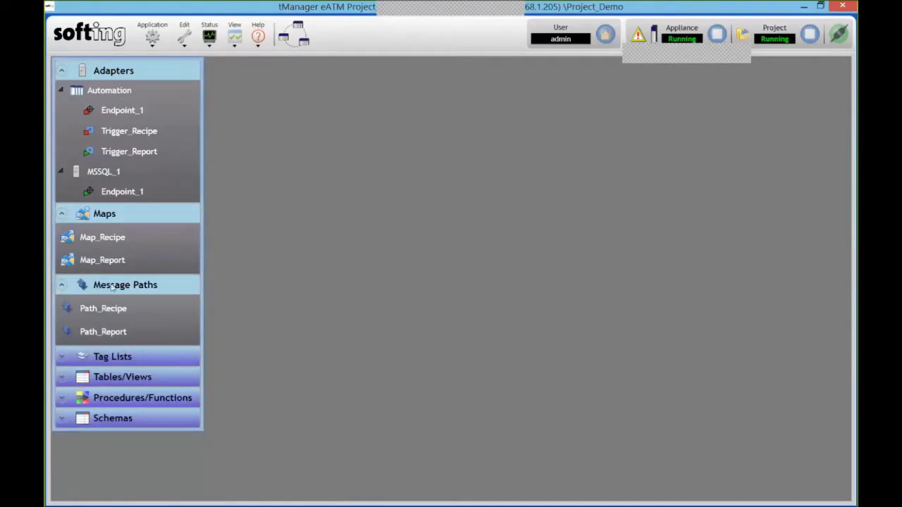
Reopen Path_Recipe to check its settings, then run the Trigger_Recipe trigger.
{"action": "left_click", "coordinate": [109, 314]}
{"action": "double_click", "coordinate": [110, 312]}
{"action": "right_click", "coordinate": [123, 112]}
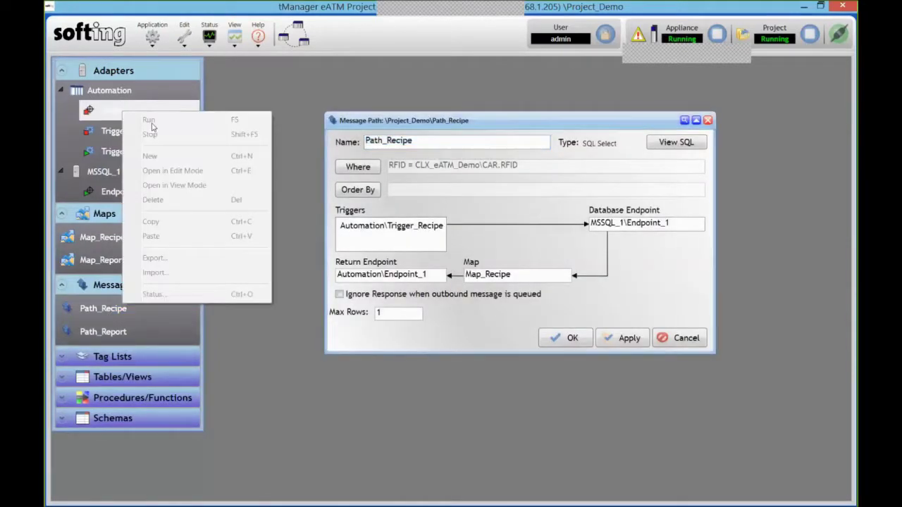
{"action": "key", "text": "Escape"}
{"action": "left_click", "coordinate": [120, 133]}
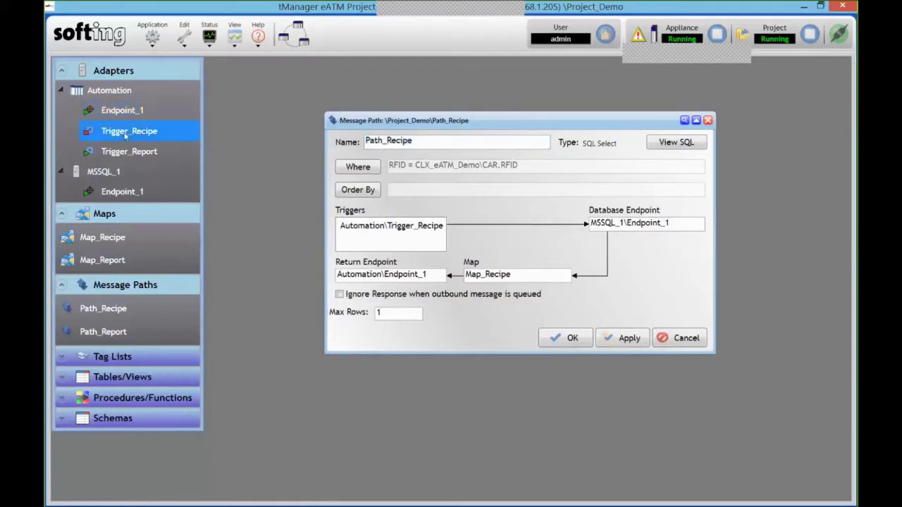
{"action": "right_click", "coordinate": [120, 132]}
{"action": "left_click", "coordinate": [169, 139]}
Set CAR.RFID to 1 in Logix Controller Tags, then compare the Toyota recipe with eatm.AUTO in SSMS.
{"action": "mouse_move", "coordinate": [344, 503]}
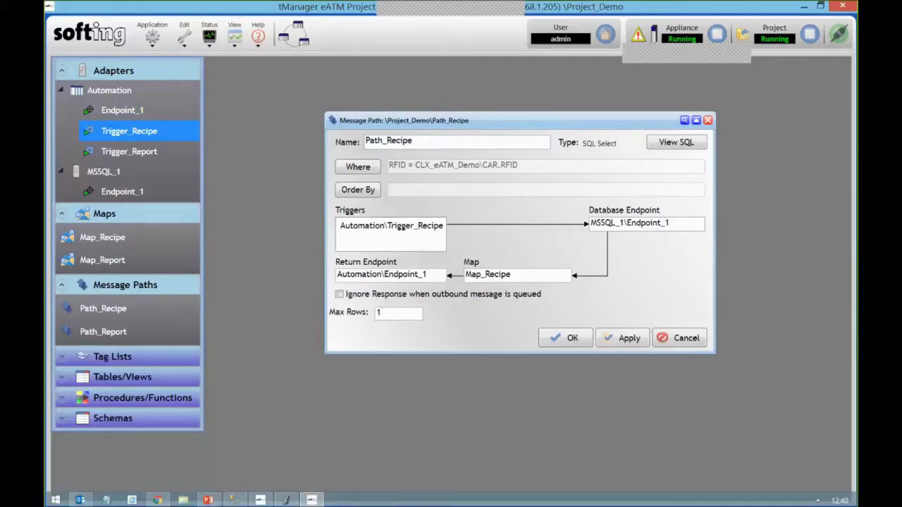
{"action": "left_click", "coordinate": [260, 500]}
{"action": "left_click", "coordinate": [468, 196]}
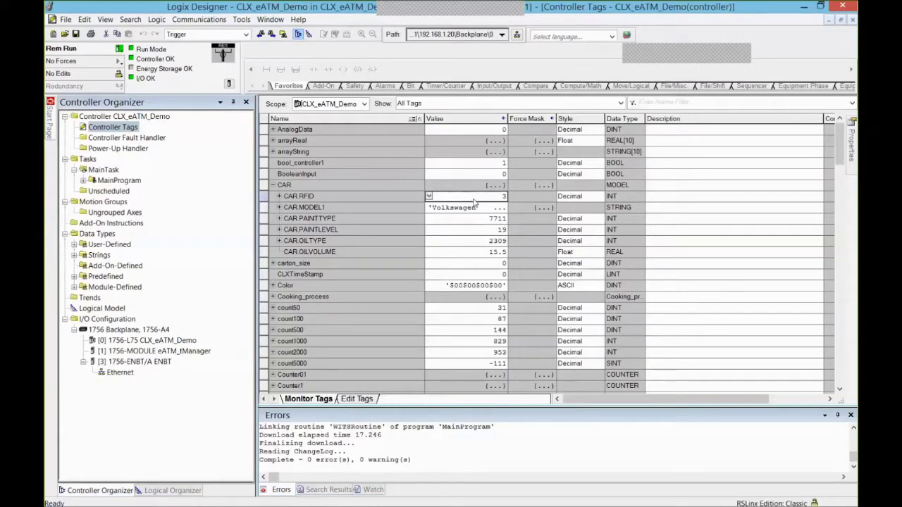
{"action": "type", "text": "1"}
{"action": "key", "text": "Return"}
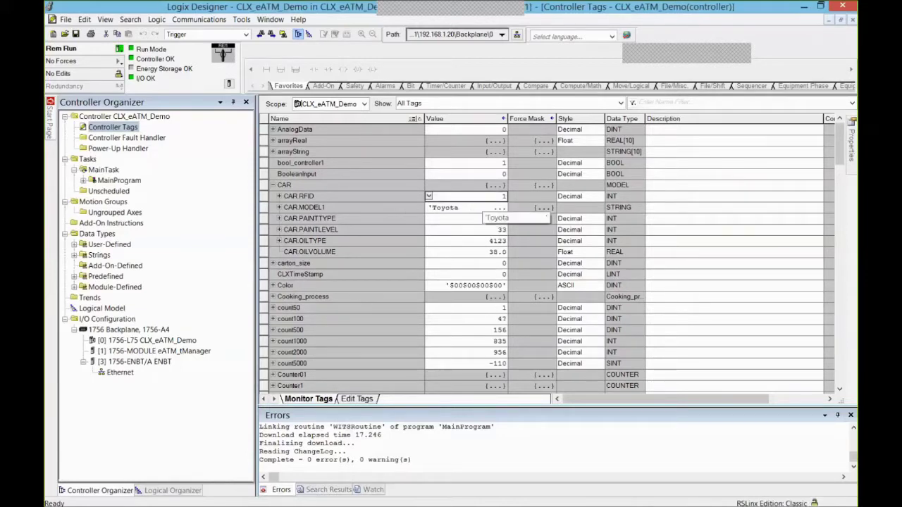
{"action": "mouse_move", "coordinate": [234, 501]}
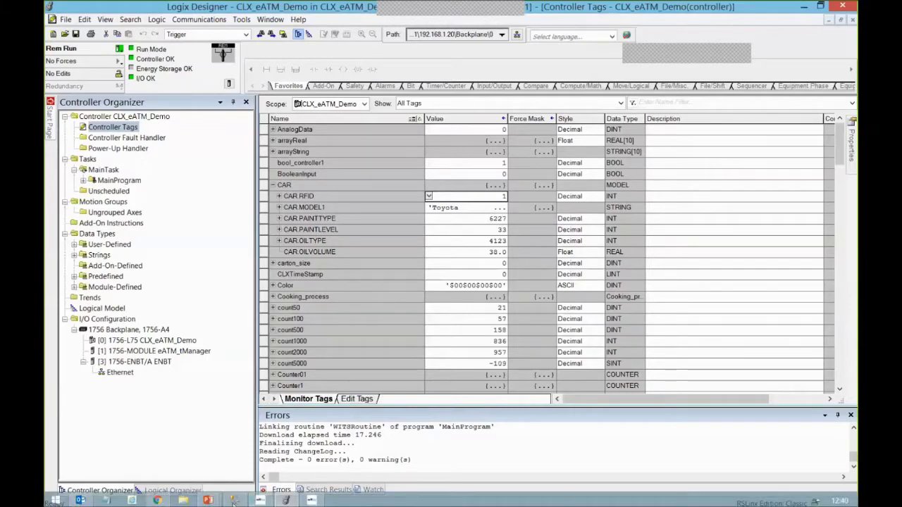
{"action": "left_click", "coordinate": [235, 502]}
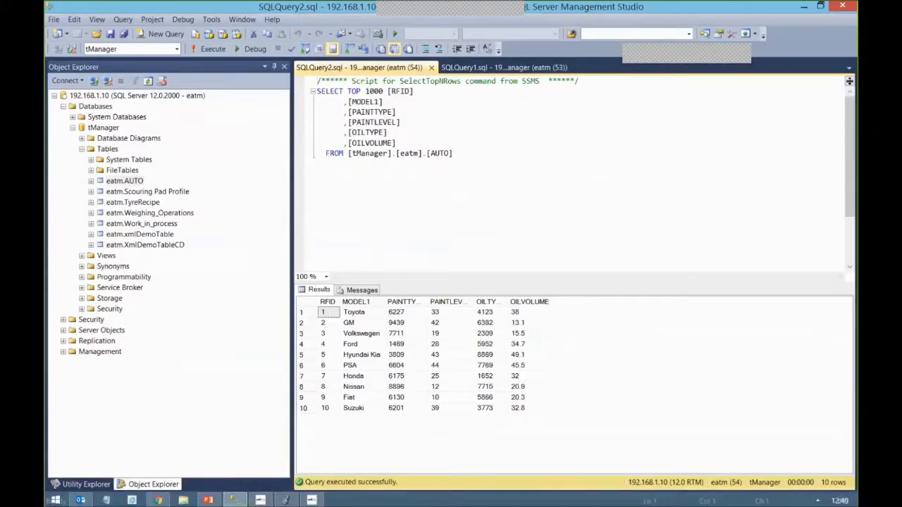